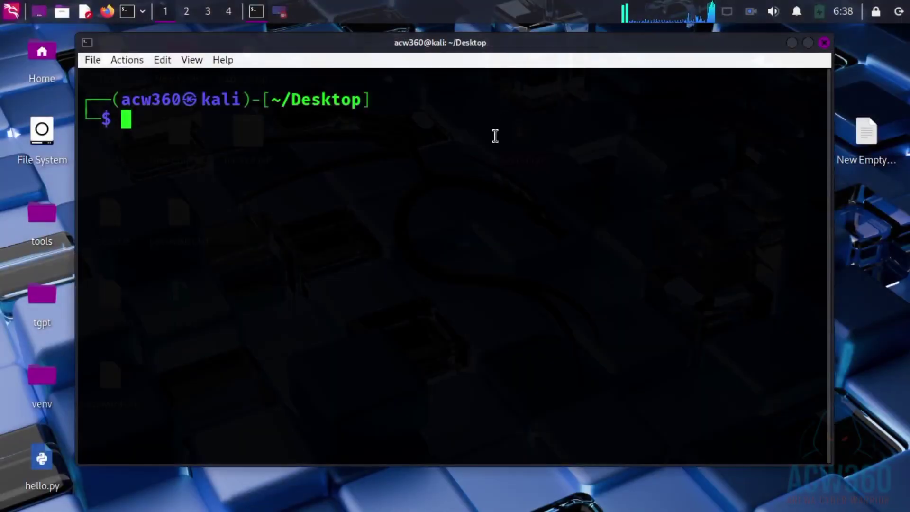
text(sudo apt install john)
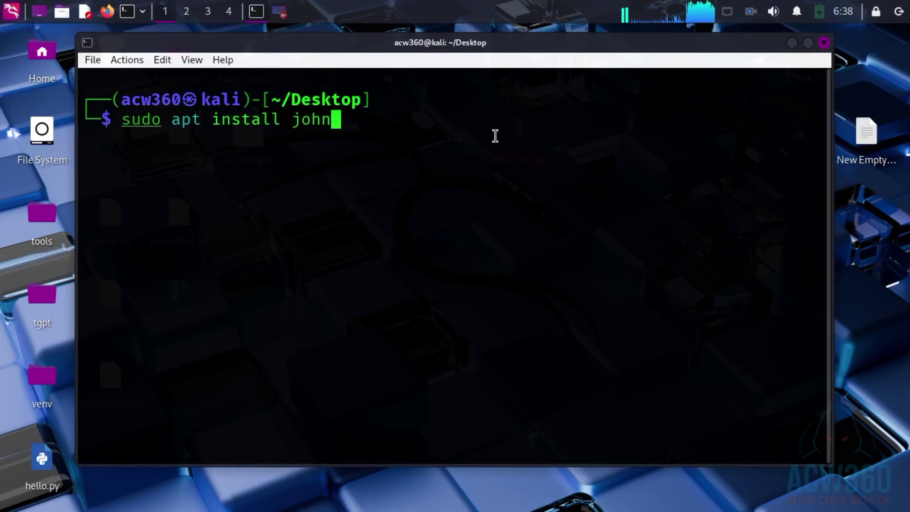
Step: Run the John the Ripper install, which reports john is already the newest version
key(Return)
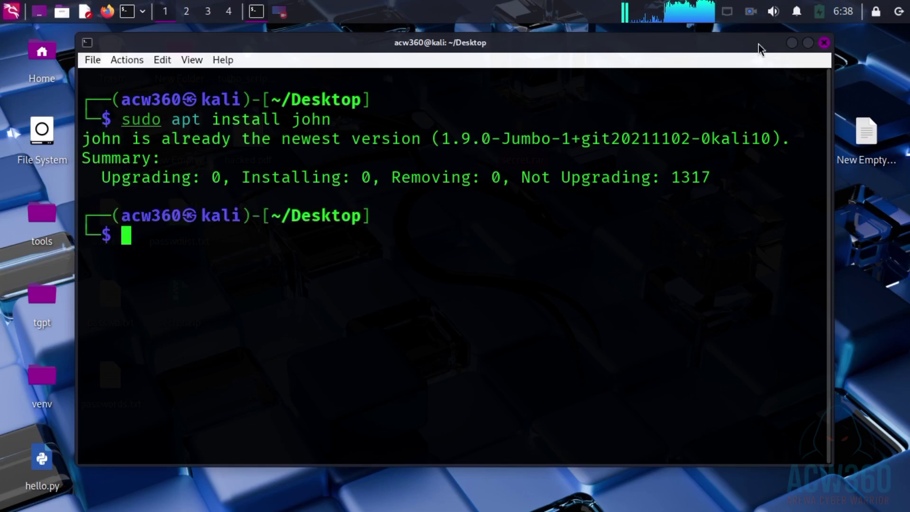
Step: Extract secret.rar on the desktop to reach its password prompt, then clear the terminal
click(793, 43)
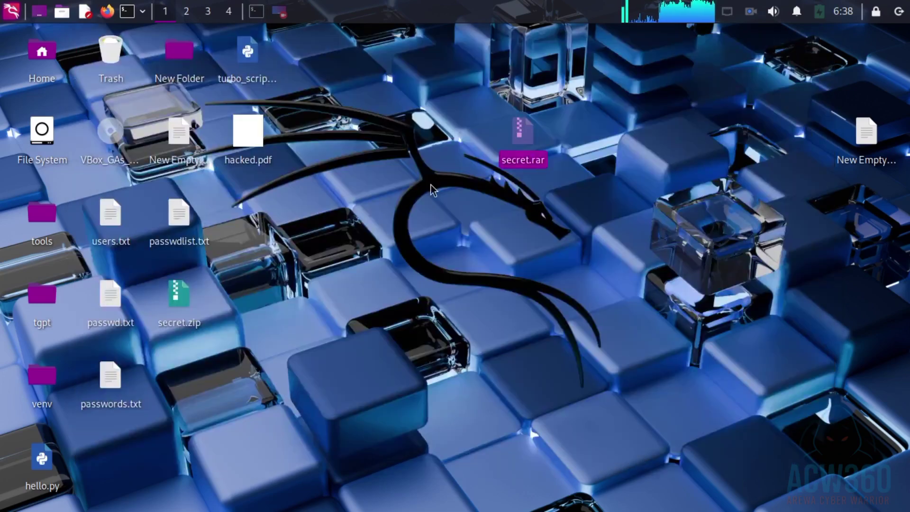
right_click(532, 141)
click(566, 299)
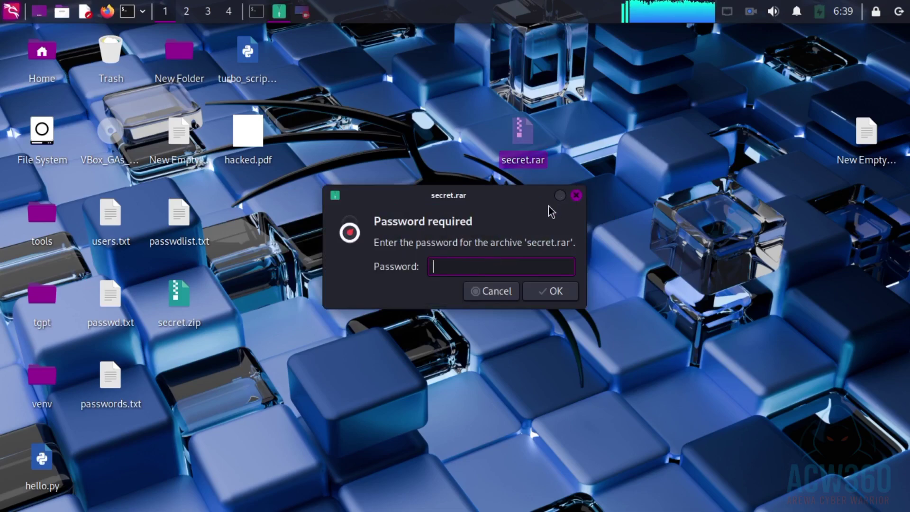
click(250, 10)
text(clear)
key(Return)
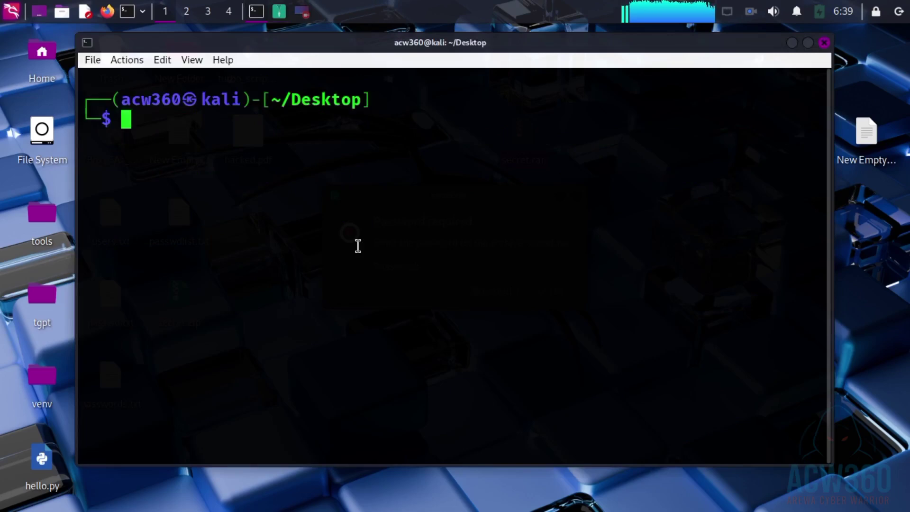
text(rar)
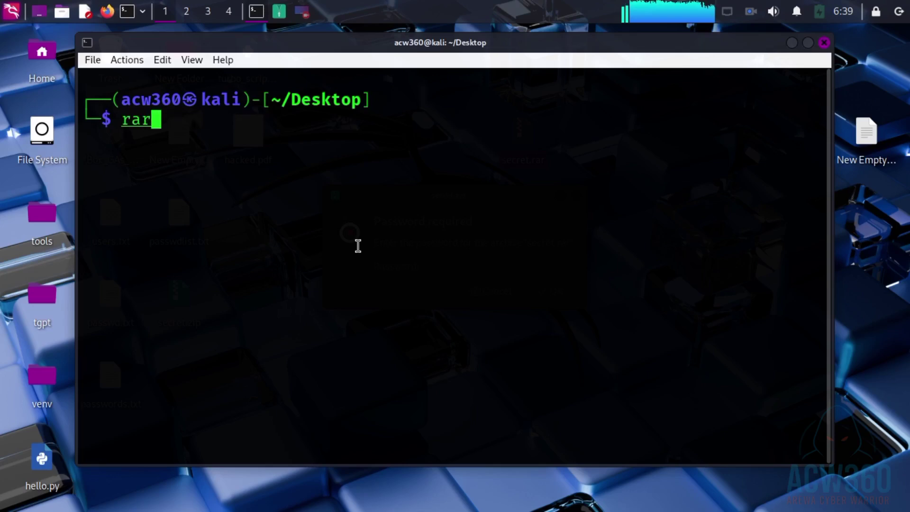
text(2)
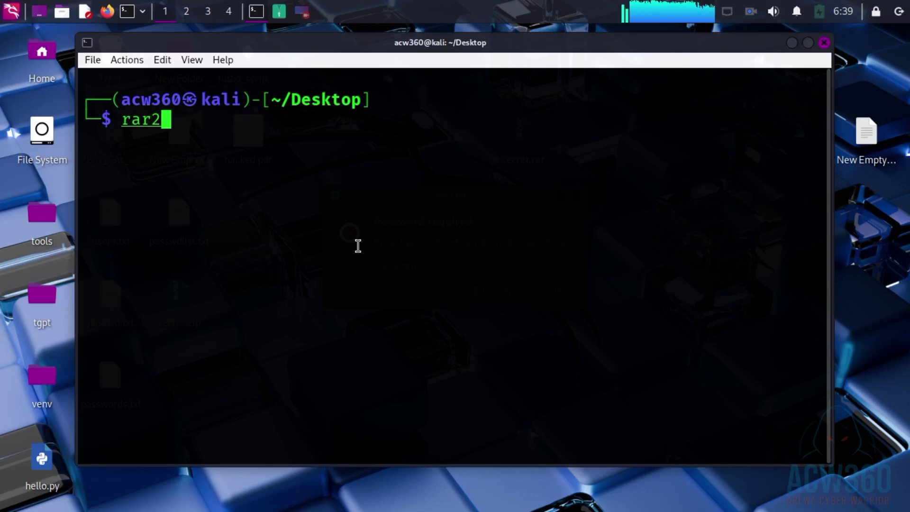
text(john )
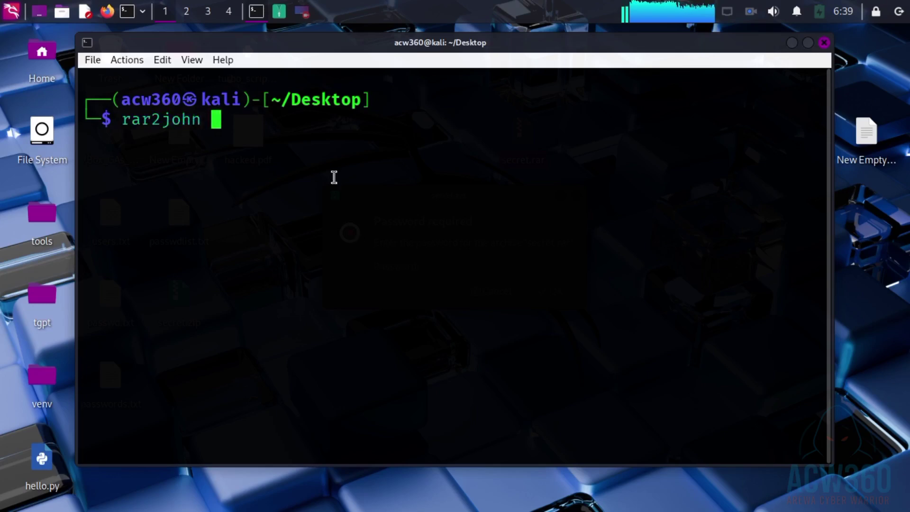
text(secret.)
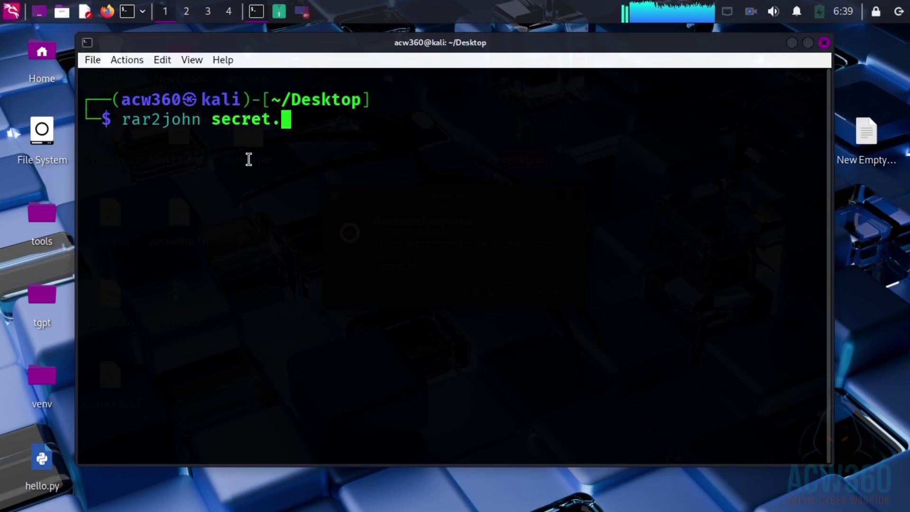
text(rar)
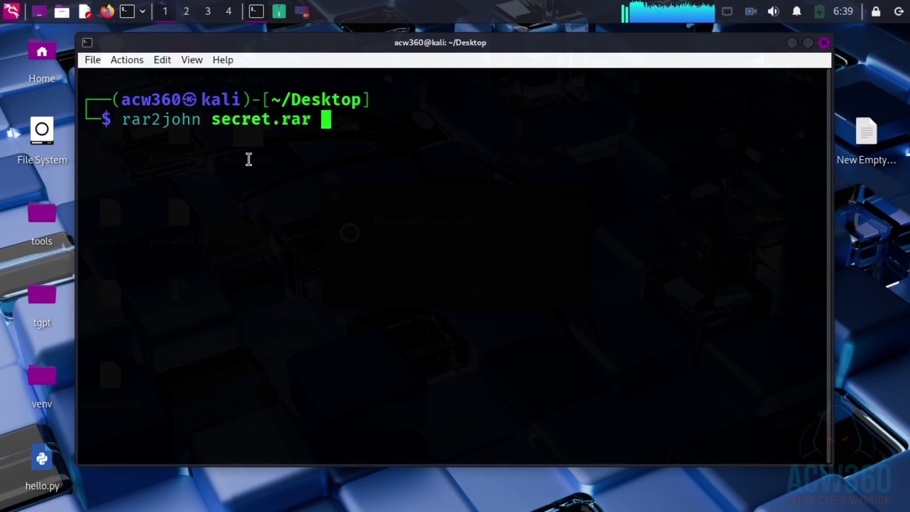
text( > )
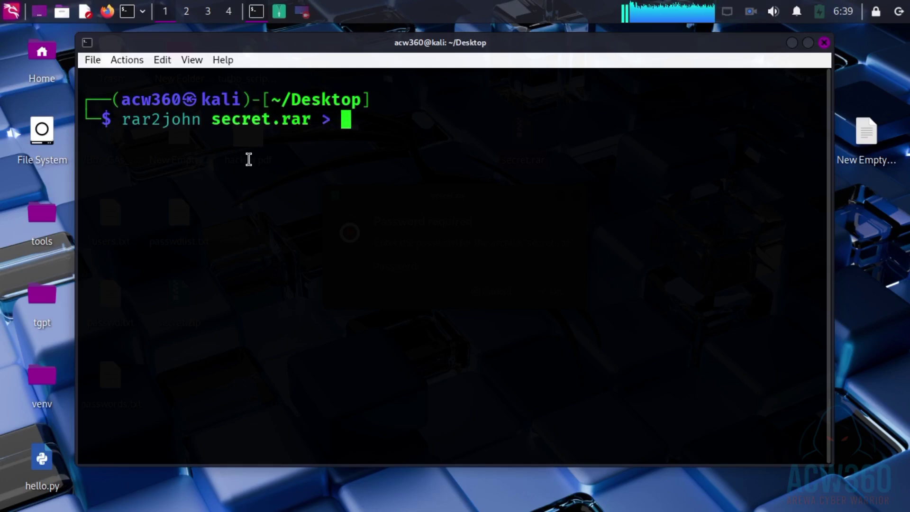
text(hash.txt)
Step: Write secret.rar's hash into hash.txt using rar2john
key(Return)
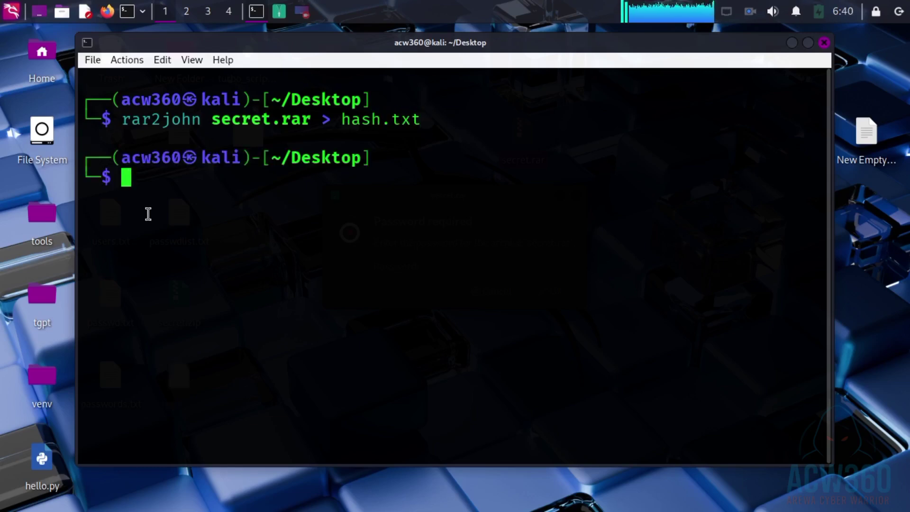
text(cl)
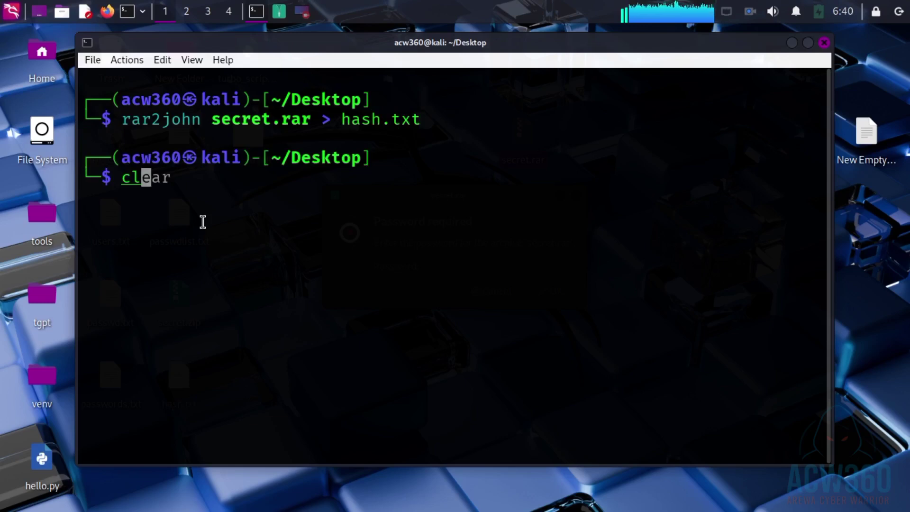
text(ear)
Step: Clear the screen and run john on hash.txt with the rockyou.txt wordlist, correcting typos
key(Return)
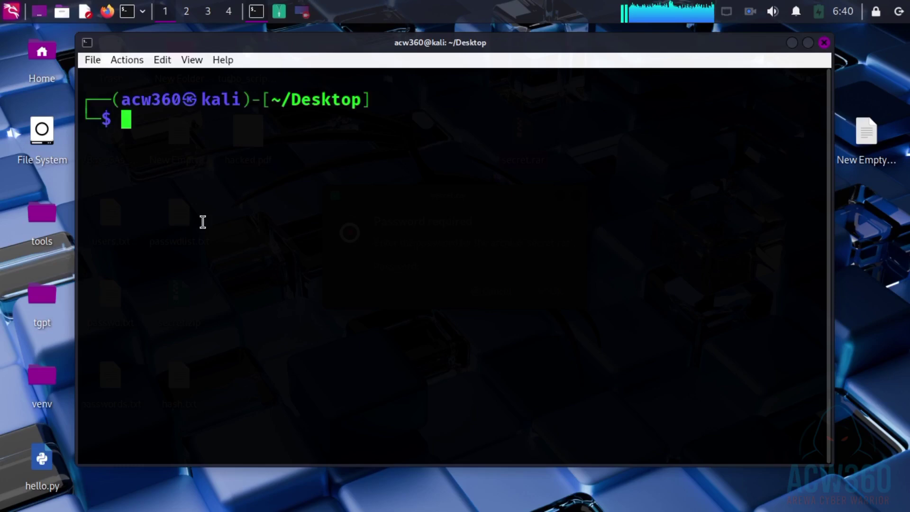
text(john --wordlist=/usr/)
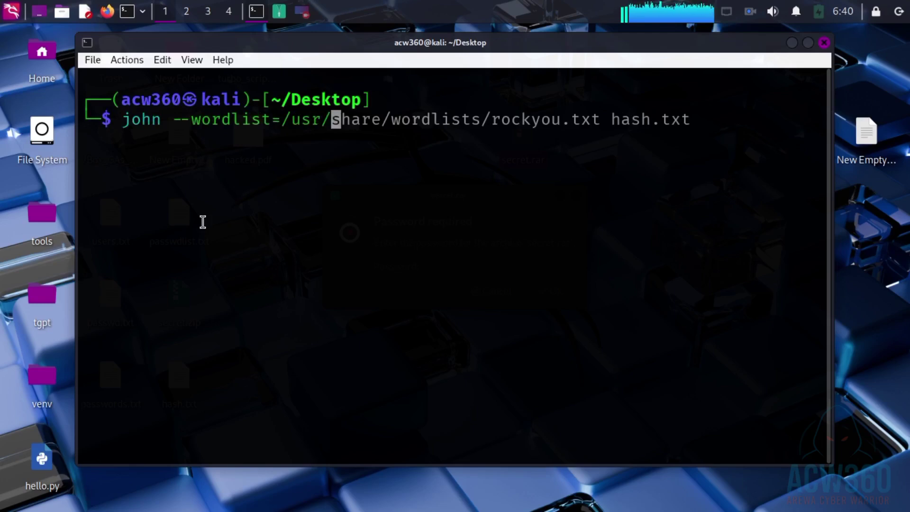
text(share/wordlists/rockj)
key(BackSpace)
text(you.txt )
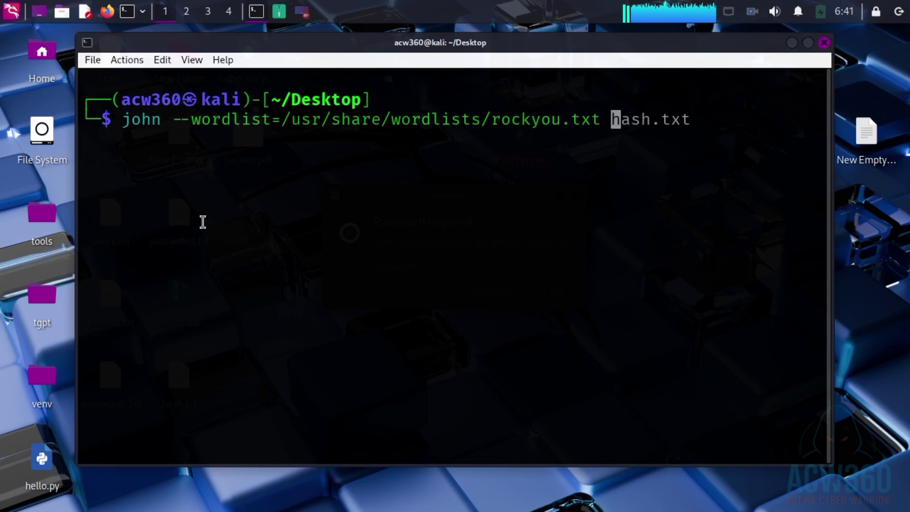
text(hash)
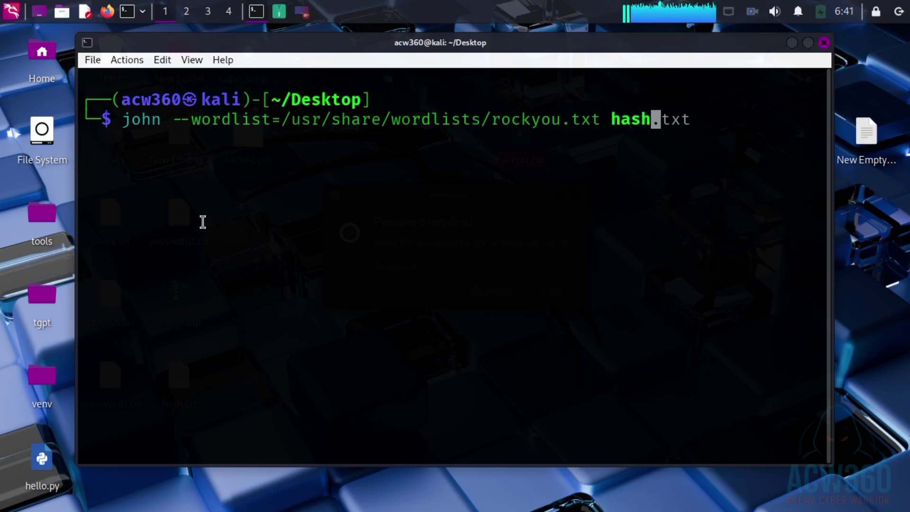
text(/)
key(BackSpace)
text(.txt)
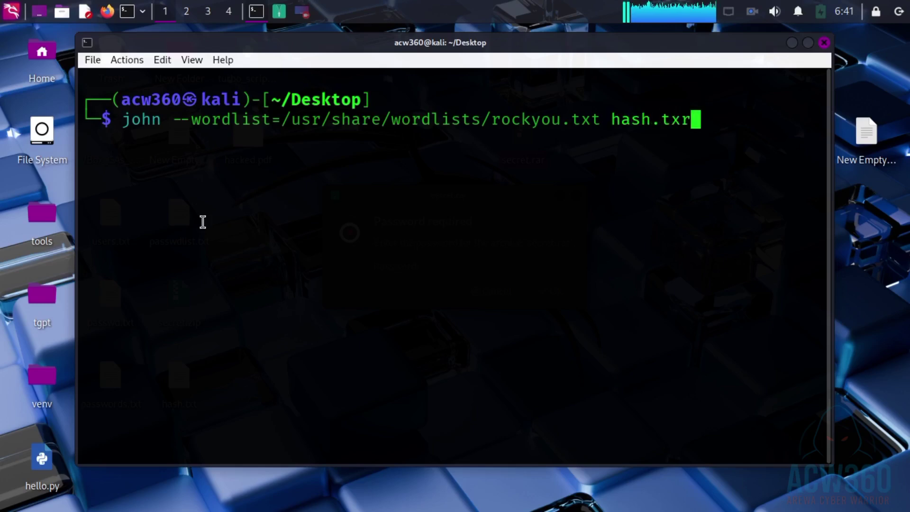
key(BackSpace)
text(t)
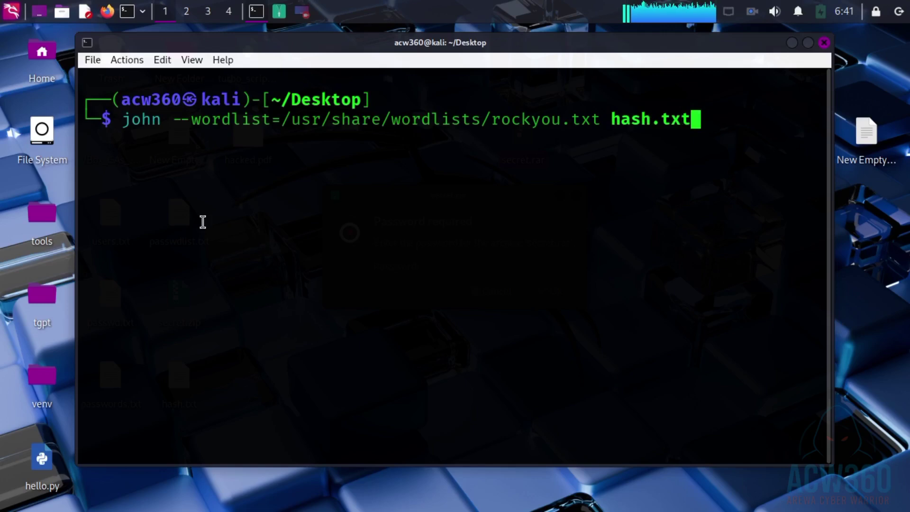
key(Return)
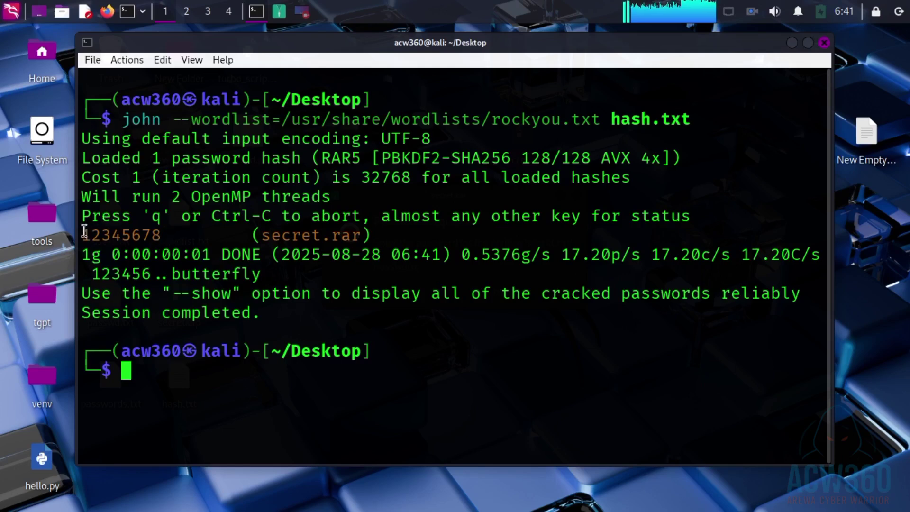
drag(83, 234, 163, 232)
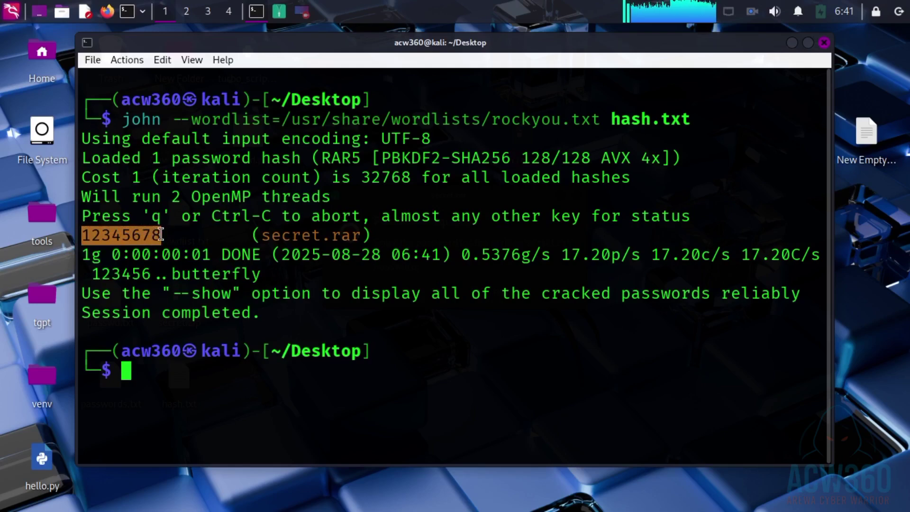
click(163, 236)
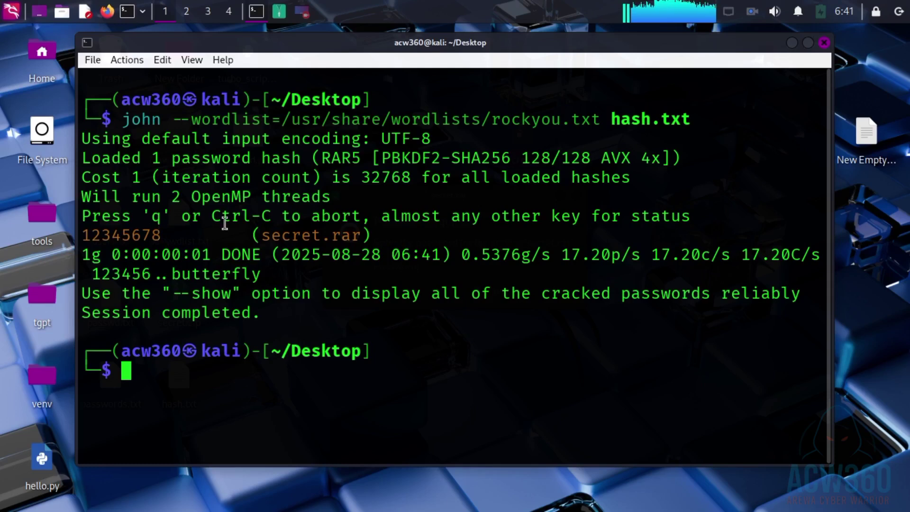
click(794, 43)
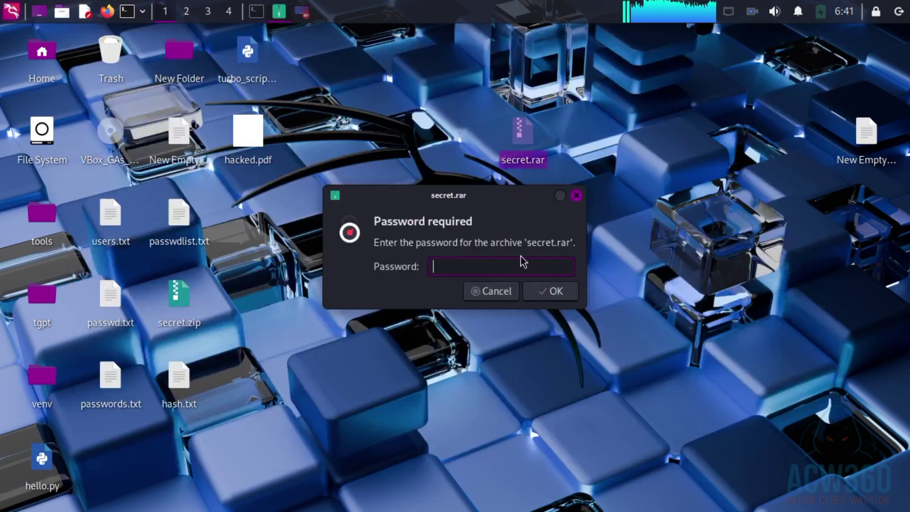
key(ctrl+v)
click(548, 290)
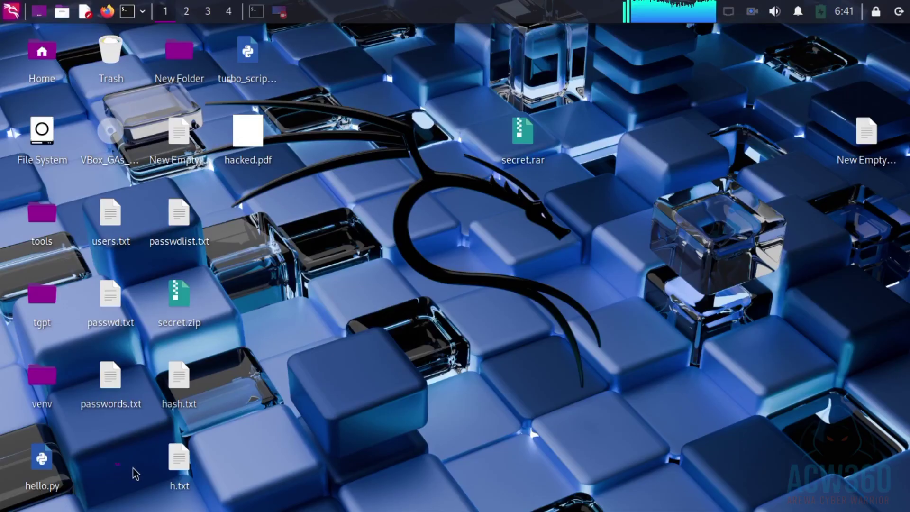
drag(133, 468, 424, 398)
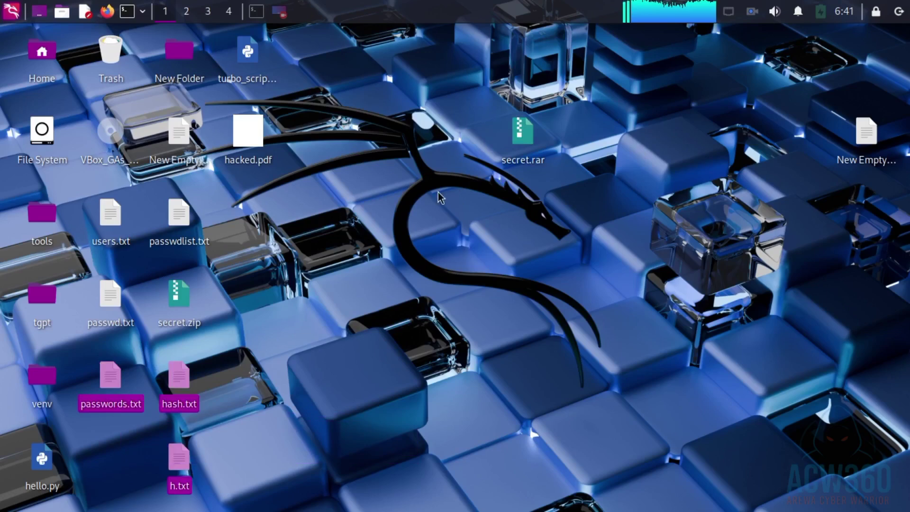
click(432, 213)
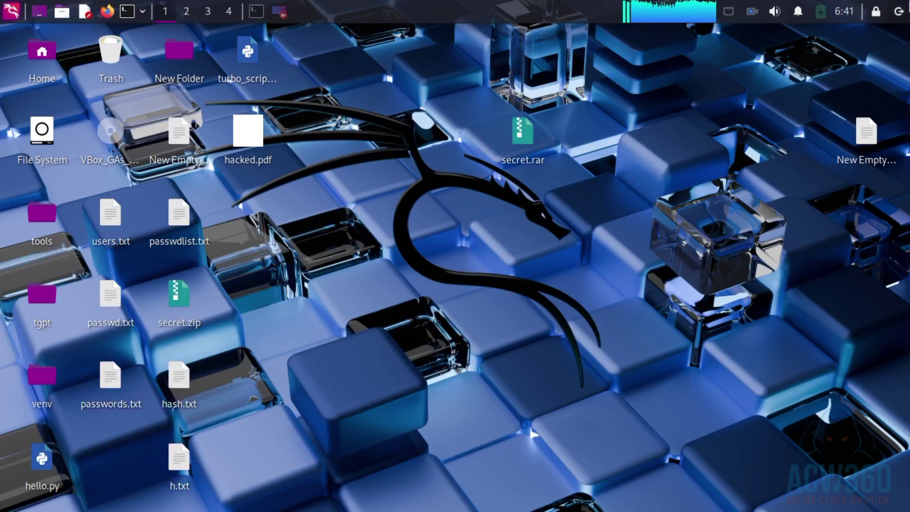
right_click(750, 16)
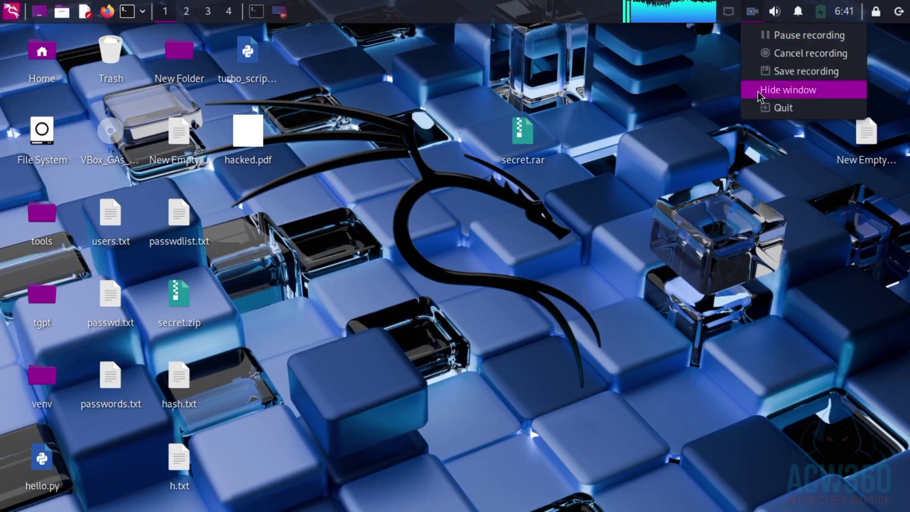